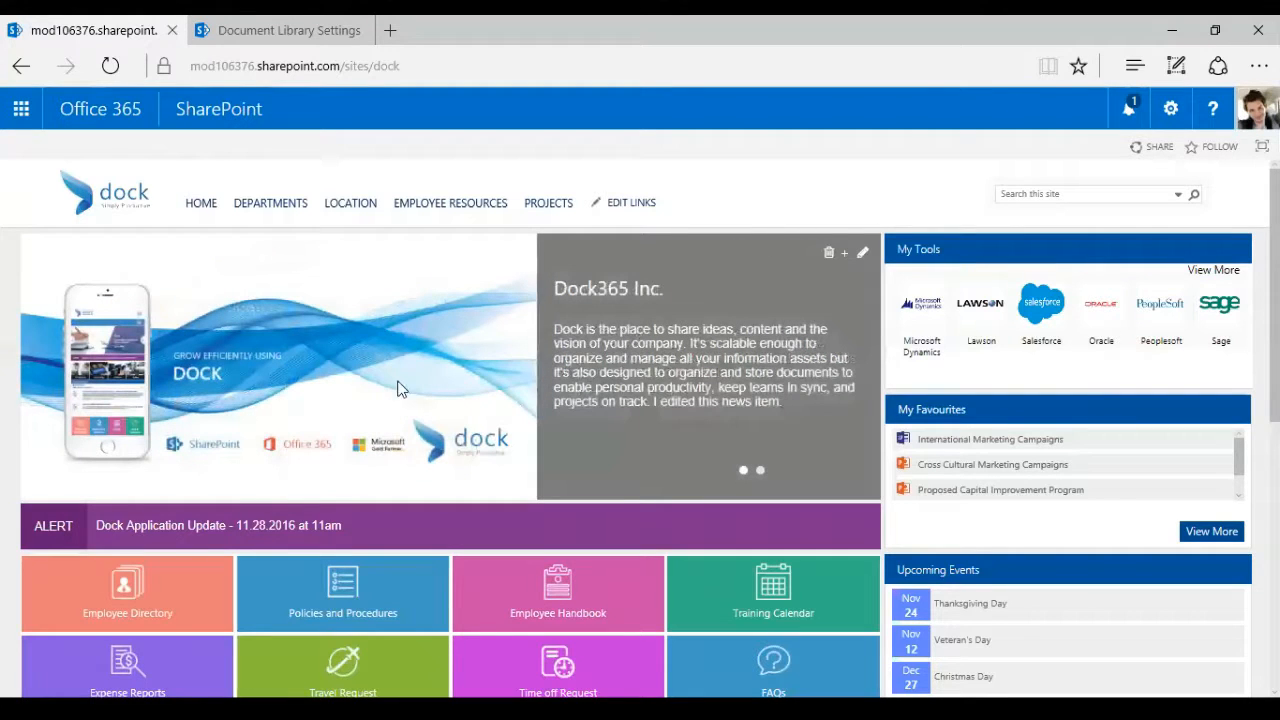
# - Open the Sales department's Case Studies library and look through its documents
pyautogui.moveTo(255, 207)
pyautogui.moveTo(252, 243)
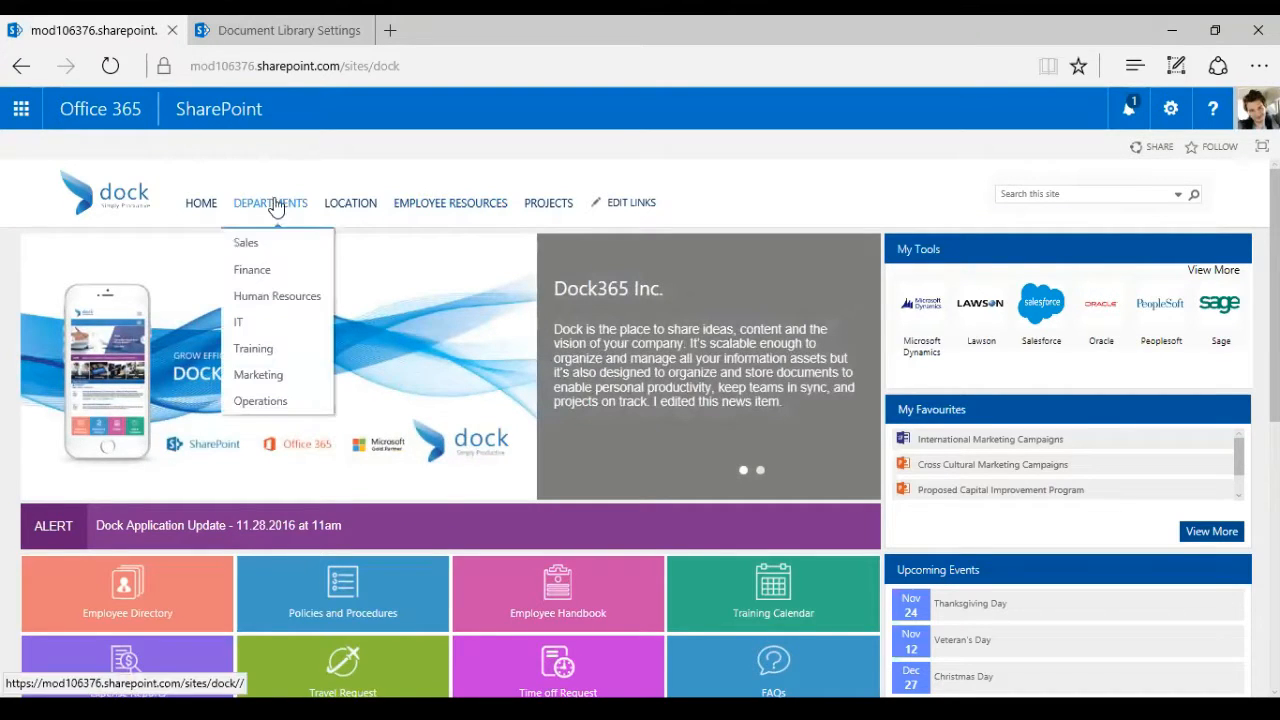
pyautogui.moveTo(284, 276)
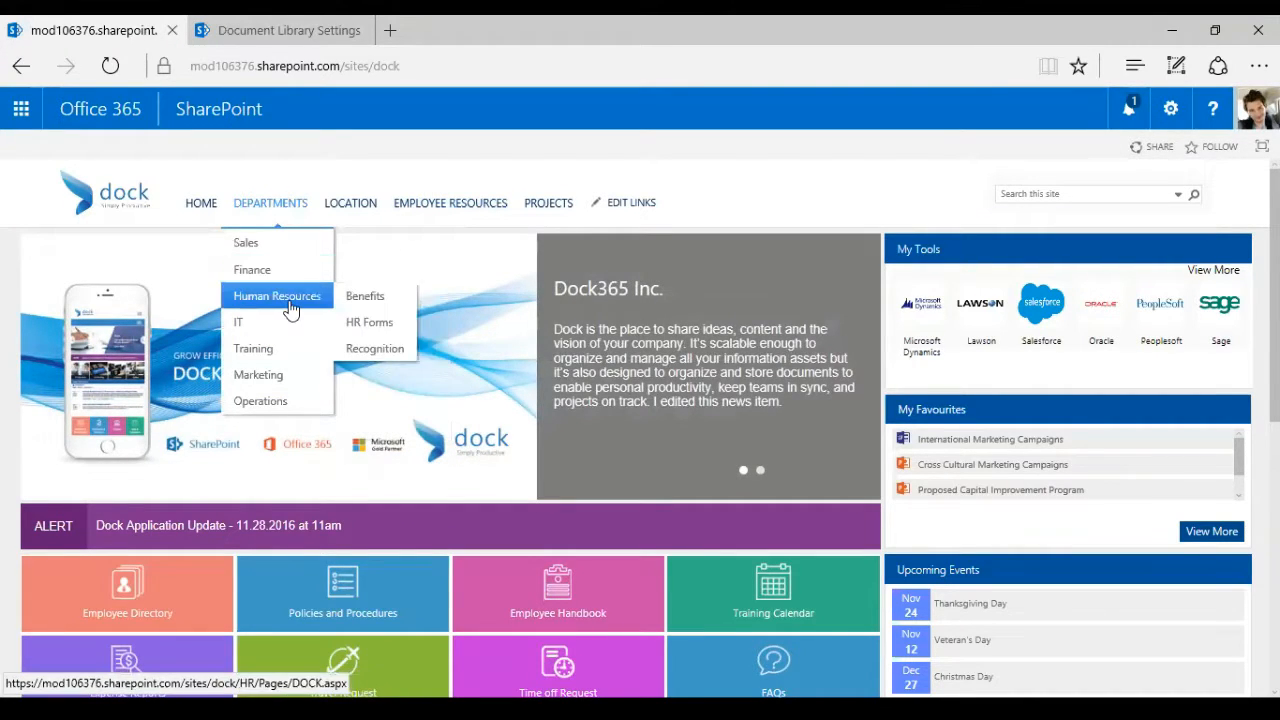
pyautogui.moveTo(298, 330)
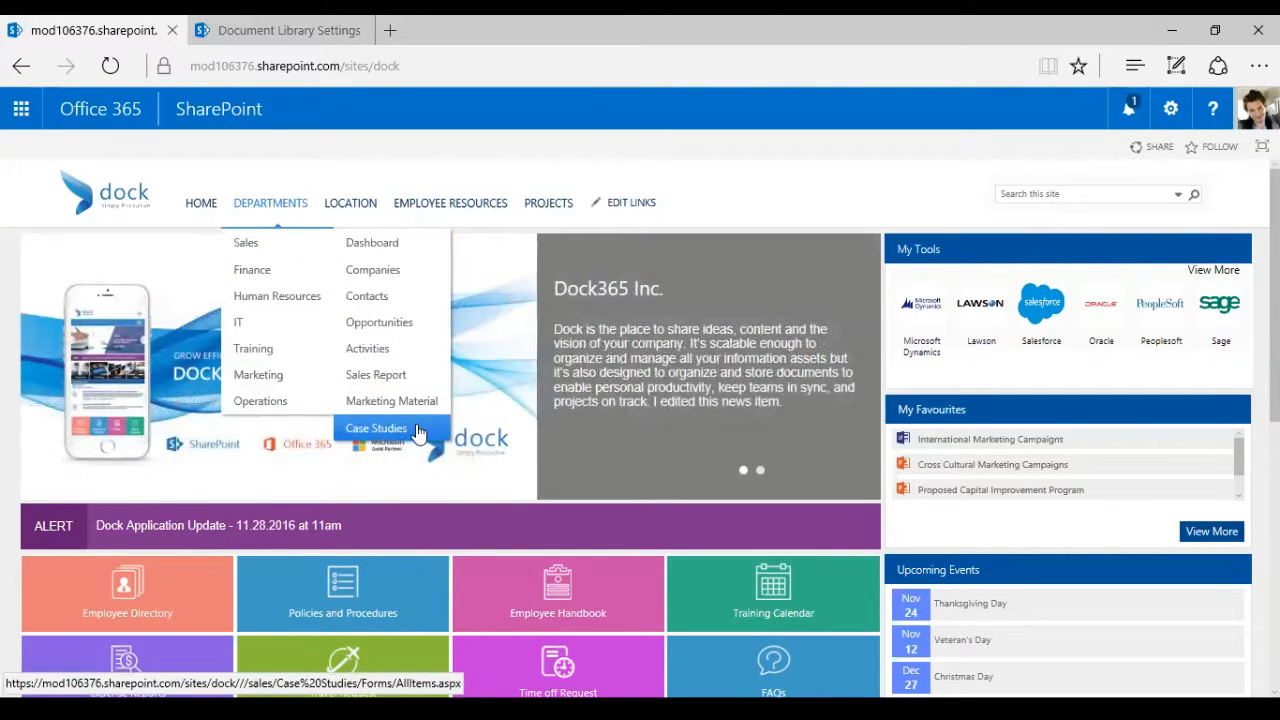
pyautogui.click(420, 428)
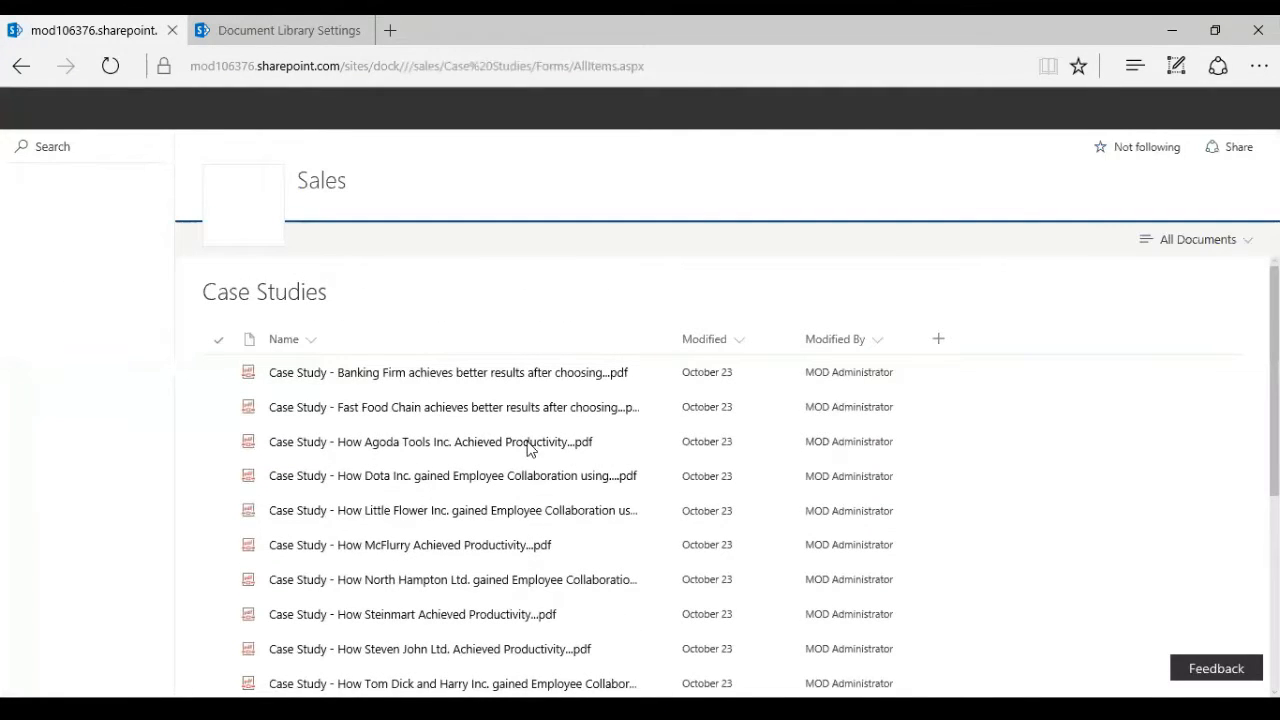
pyautogui.scroll(-5, 531, 452)
pyautogui.scroll(5, 562, 540)
pyautogui.scroll(-5, 545, 535)
pyautogui.scroll(5, 480, 550)
pyautogui.scroll(-5, 434, 486)
pyautogui.scroll(5, 420, 409)
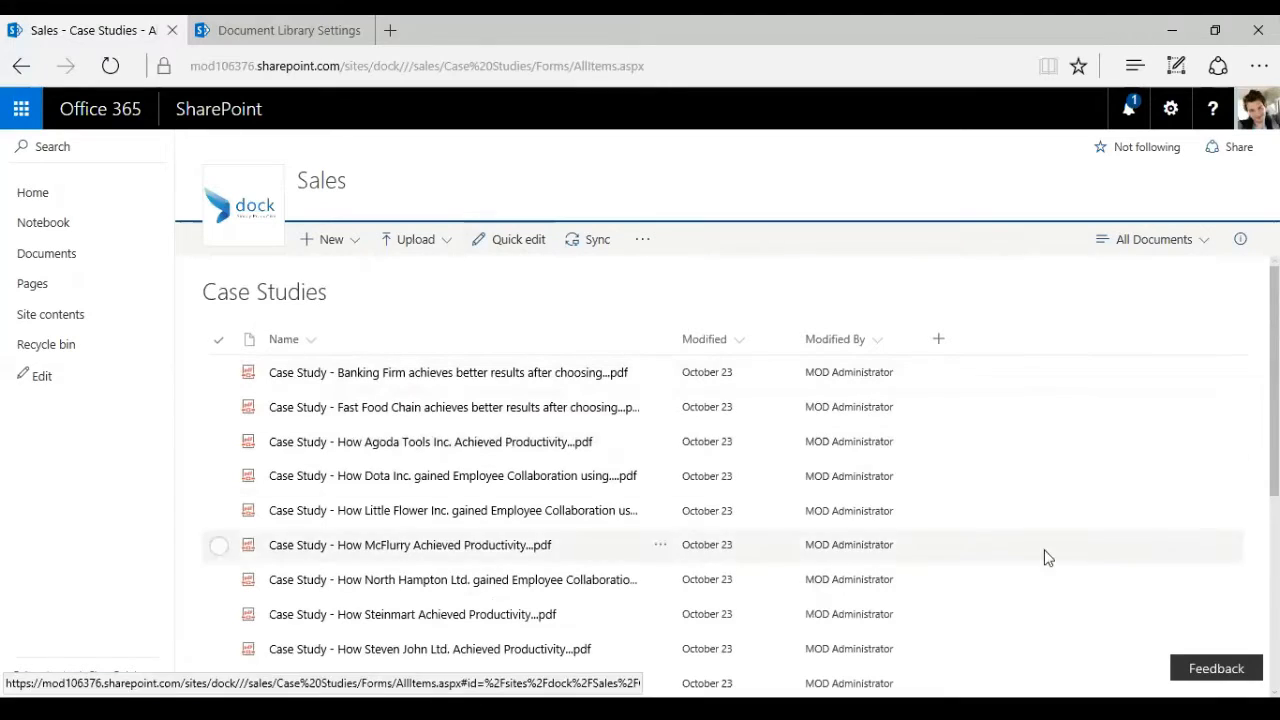
# - Go to the Case Studies library's settings through its view management and open the information management policy settings
pyautogui.click(1198, 246)
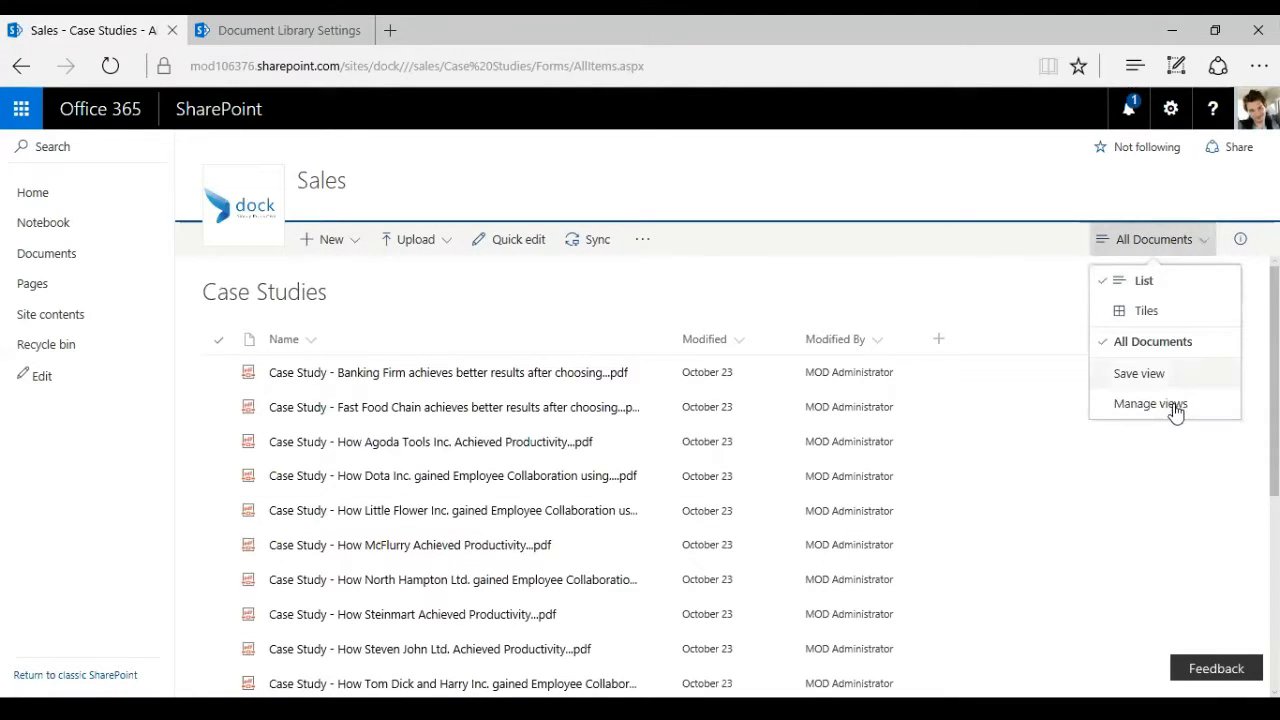
pyautogui.click(1019, 301)
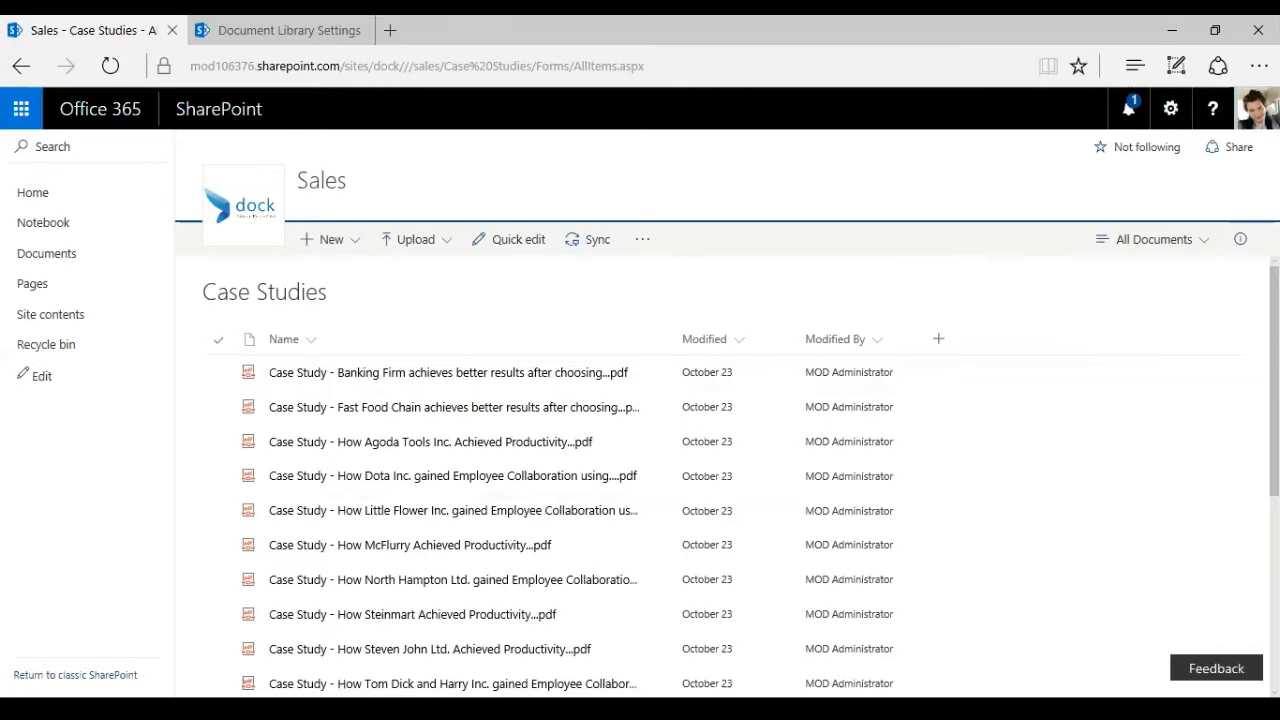
pyautogui.click(1164, 250)
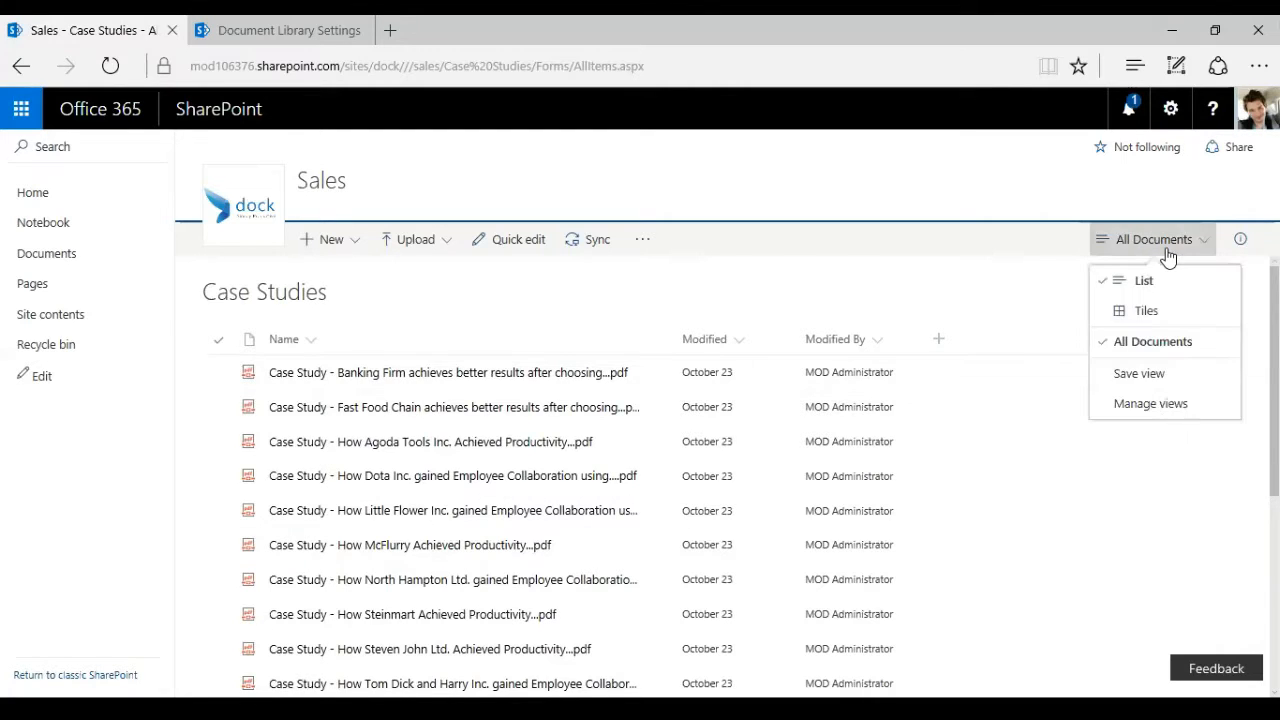
pyautogui.click(1163, 404)
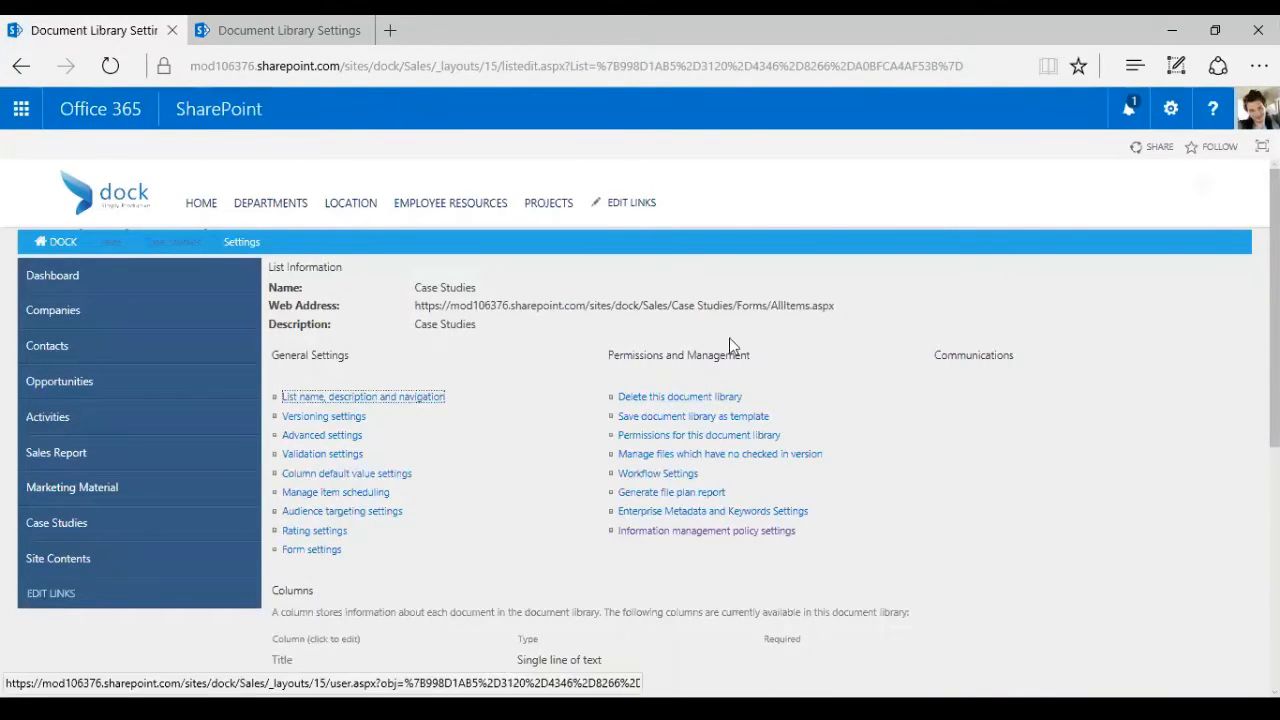
pyautogui.click(696, 531)
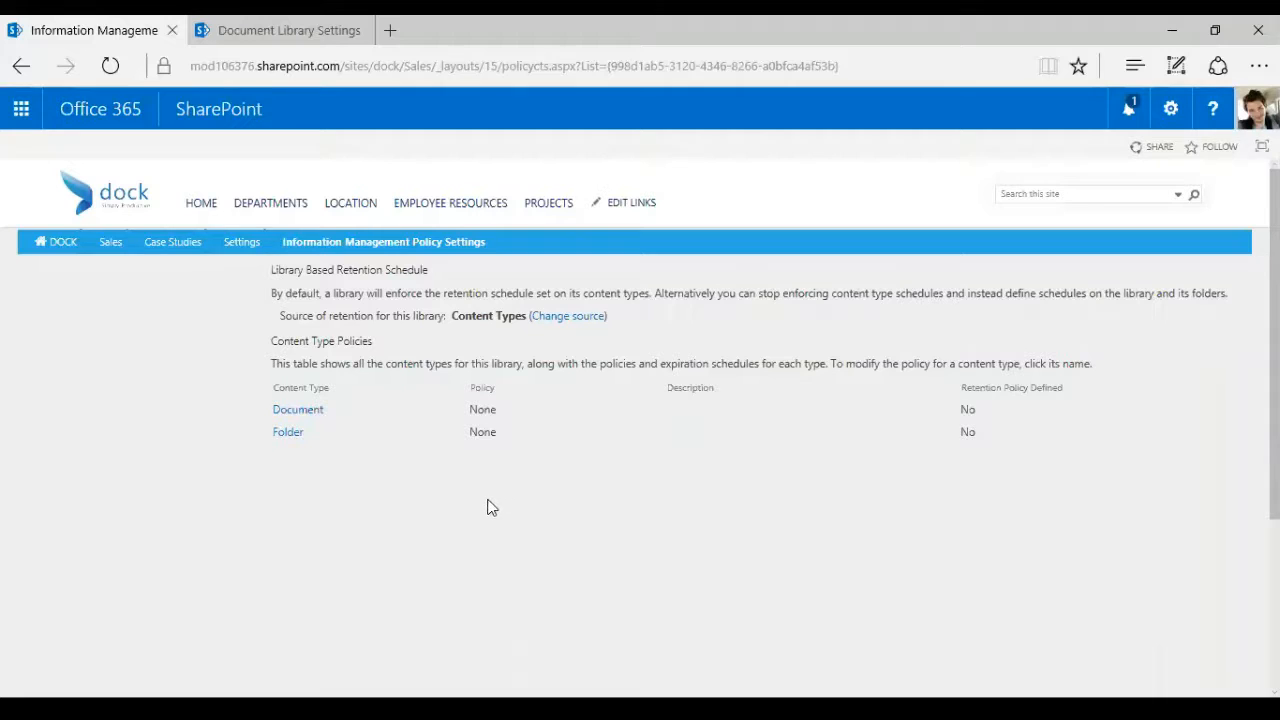
# - Open the policy of the Folder content type, enable retention and begin a new retention stage
pyautogui.moveTo(267, 343); pyautogui.dragTo(397, 346)
pyautogui.click(399, 357)
pyautogui.click(290, 433)
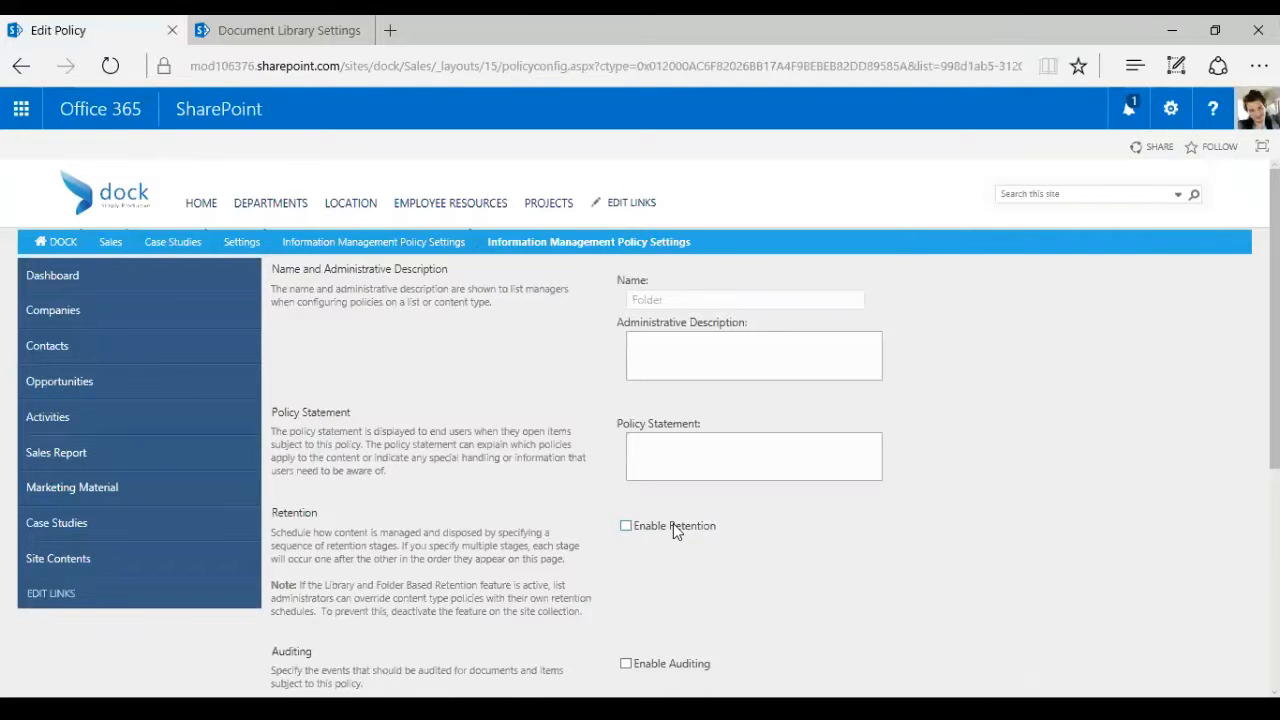
pyautogui.scroll(-1, 943, 529)
pyautogui.scroll(1, 943, 529)
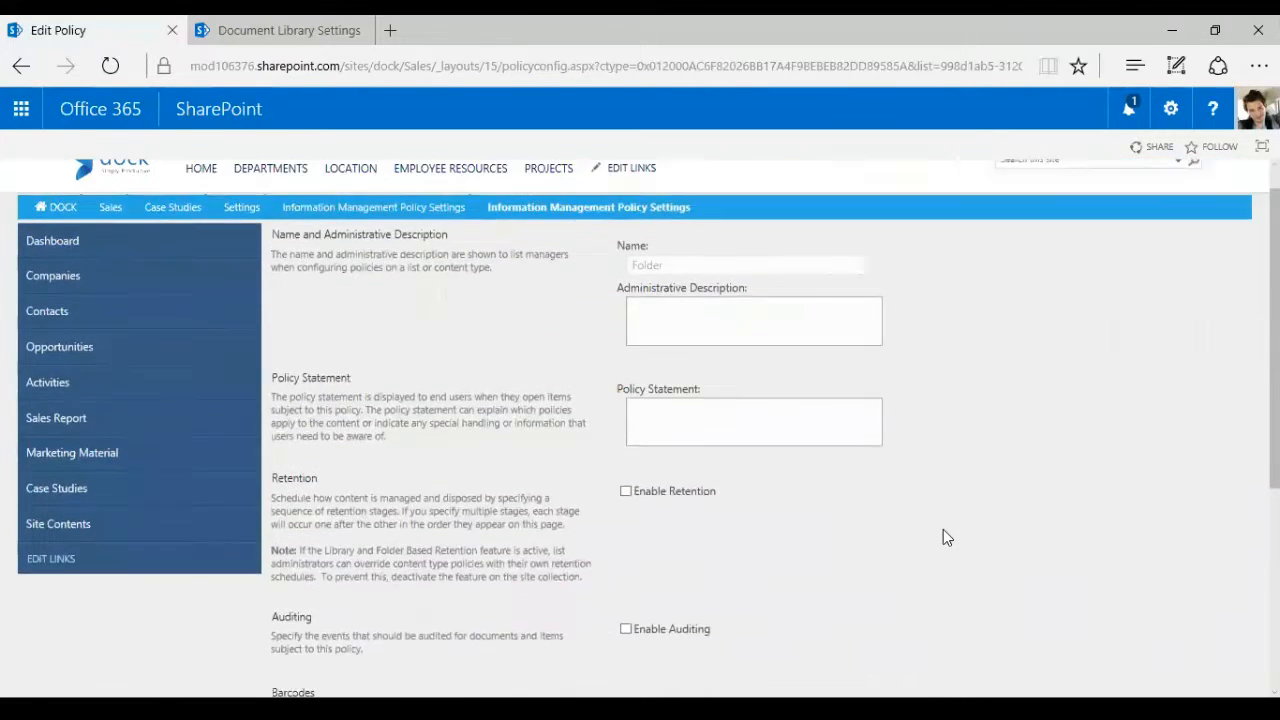
pyautogui.scroll(-1, 943, 529)
pyautogui.click(651, 447)
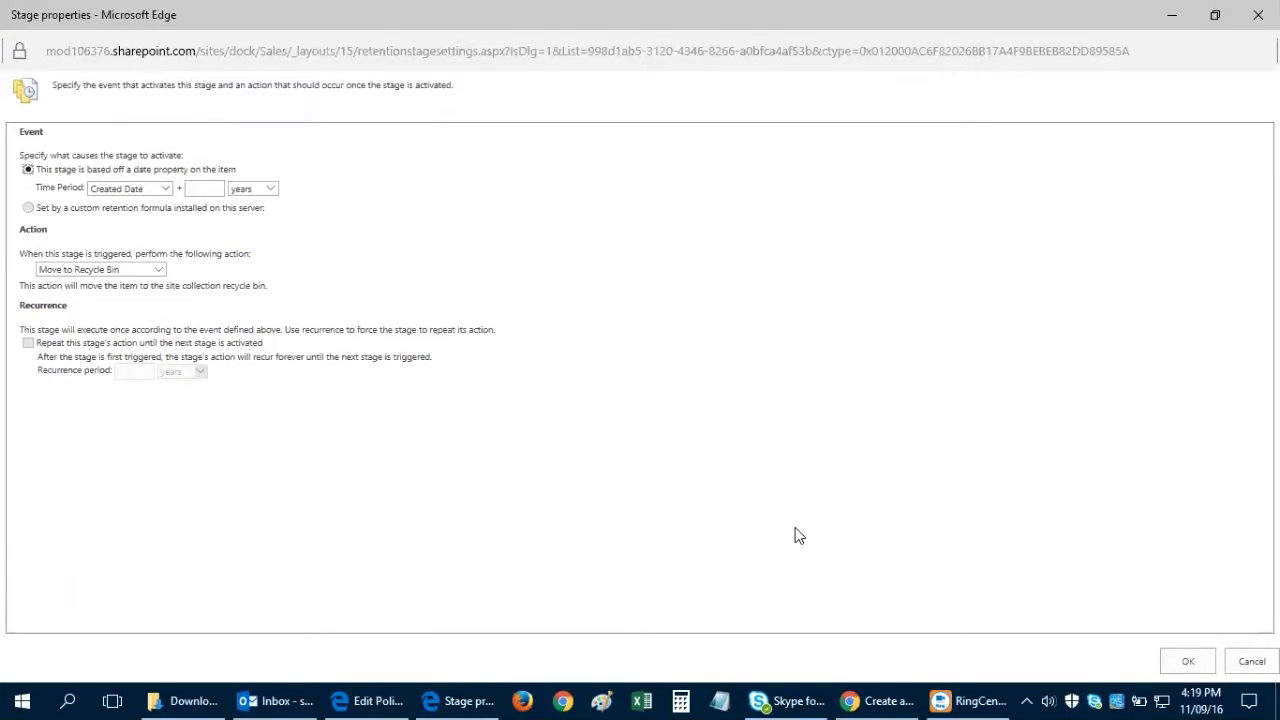
# - Set the retention stage to activate at Created Date plus 2 months
pyautogui.doubleClick(36, 133)
pyautogui.click(75, 150)
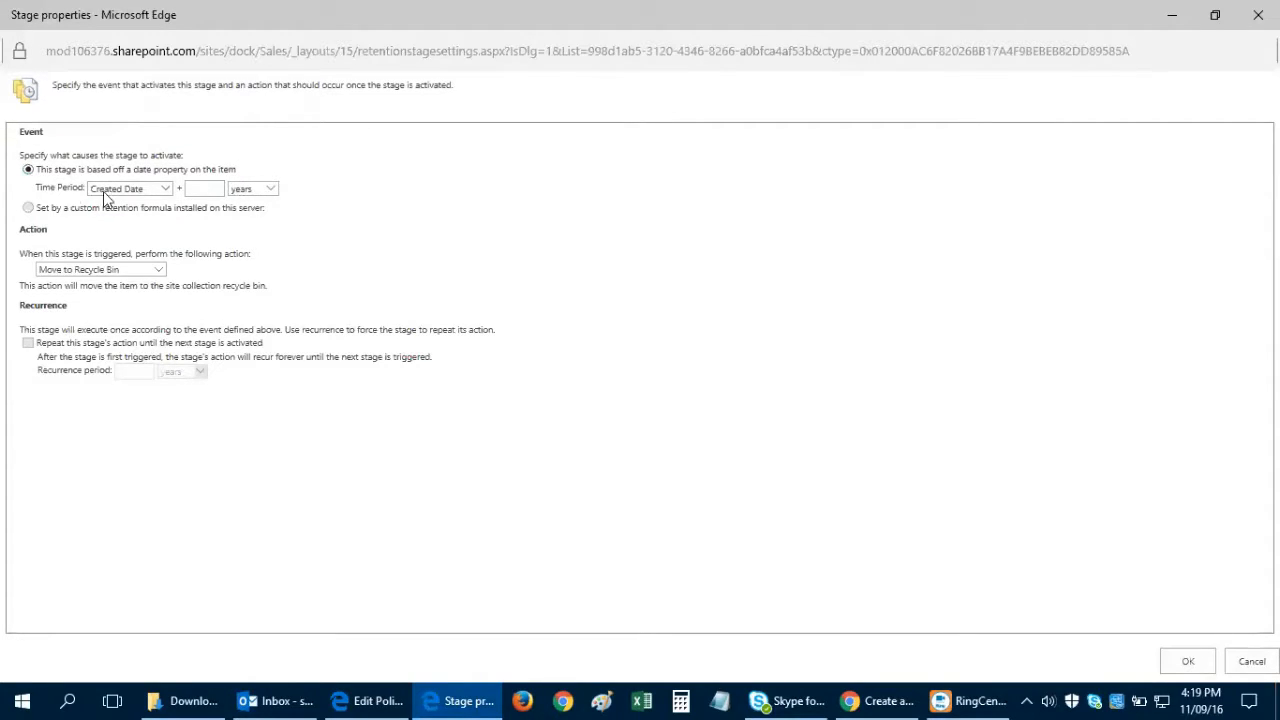
pyautogui.click(148, 189)
pyautogui.click(148, 177)
pyautogui.click(152, 191)
pyautogui.click(149, 203)
pyautogui.click(202, 190)
pyautogui.click(258, 189)
pyautogui.click(258, 177)
pyautogui.click(221, 191)
pyautogui.write('1')
pyautogui.doubleClick(195, 189)
pyautogui.write('2')
# - Choose Move to Recycle Bin as the stage's action and save the retention stage
pyautogui.click(158, 272)
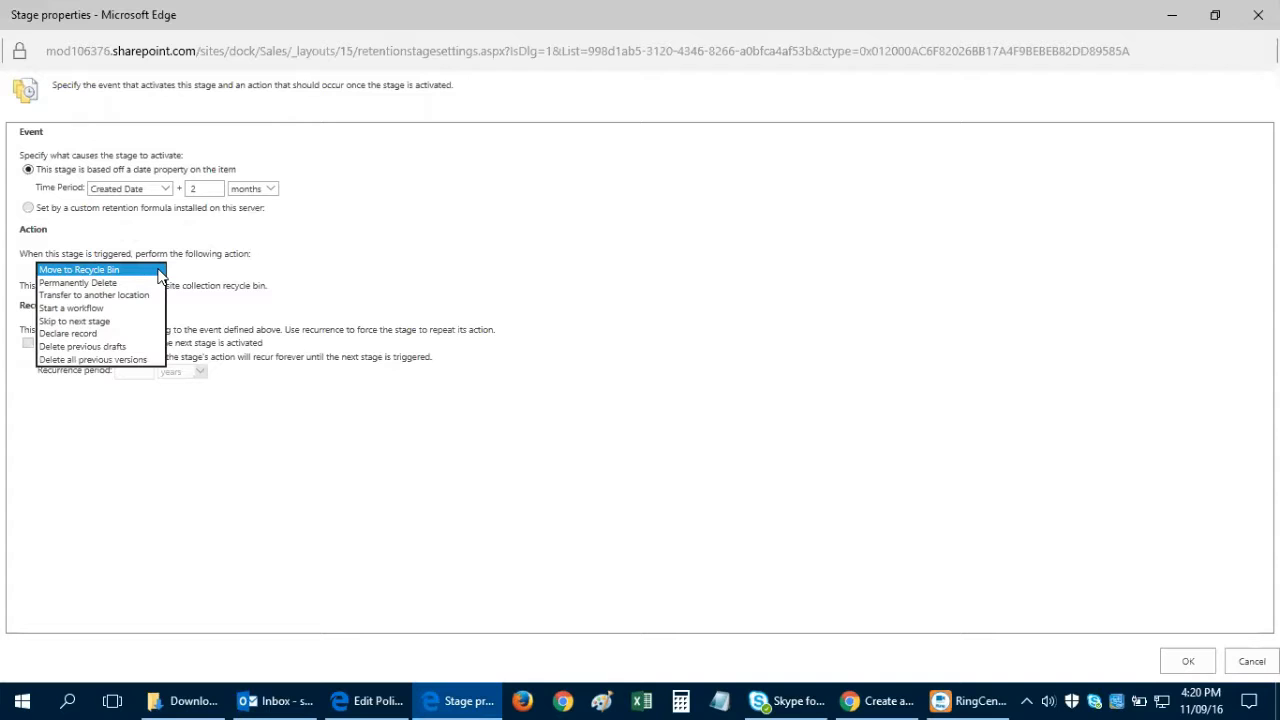
pyautogui.click(158, 271)
pyautogui.click(258, 287)
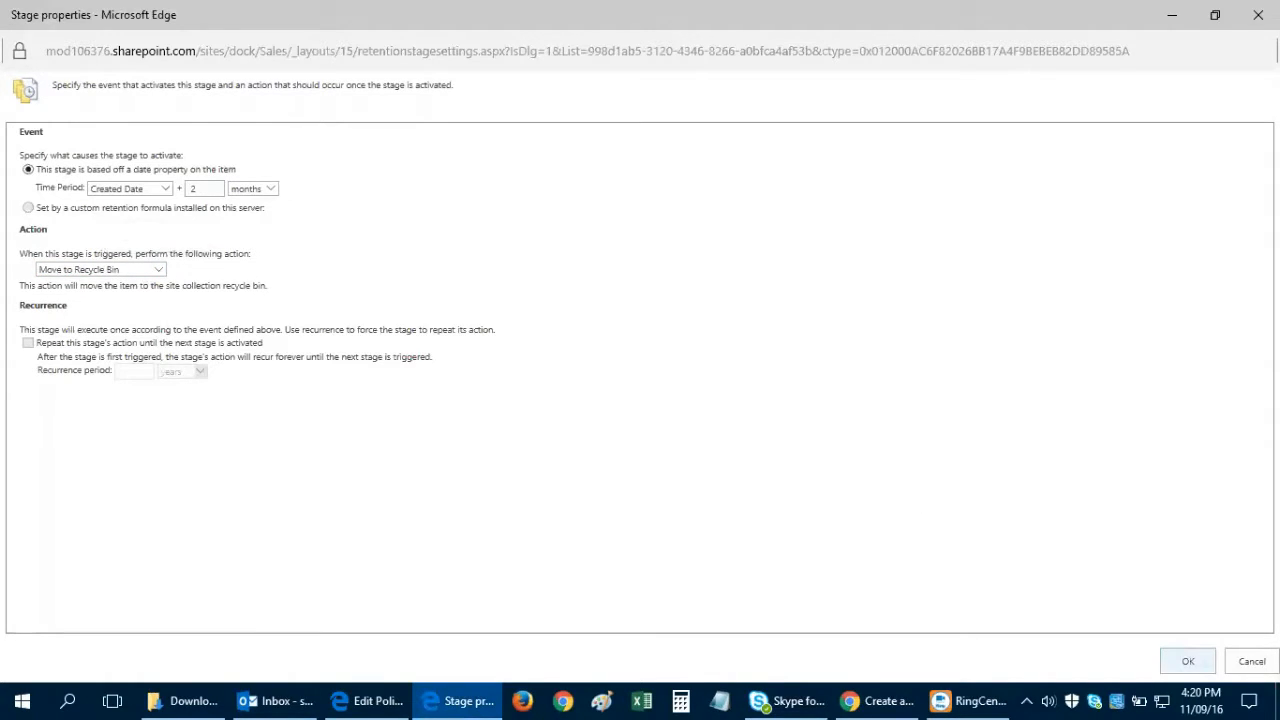
pyautogui.click(1188, 661)
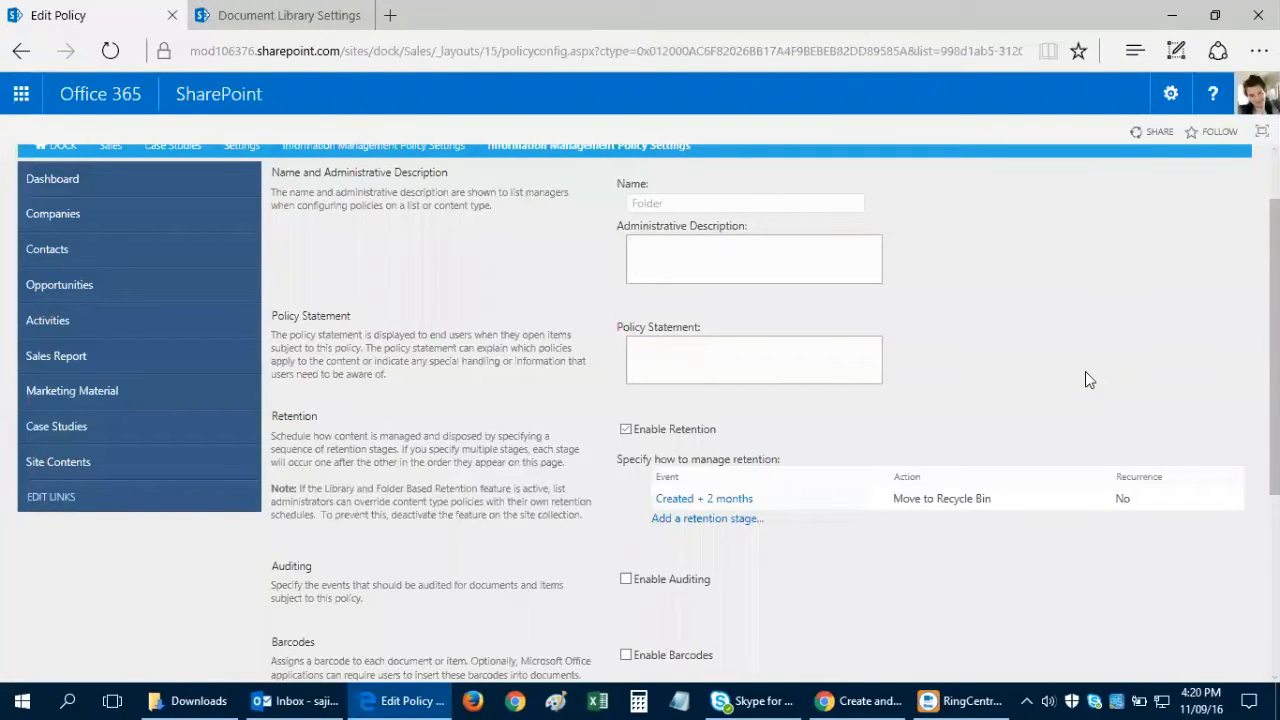
# - Review the Folder policy's retention, auditing, barcode and label settings, and save the policy
pyautogui.scroll(1, 1104, 383)
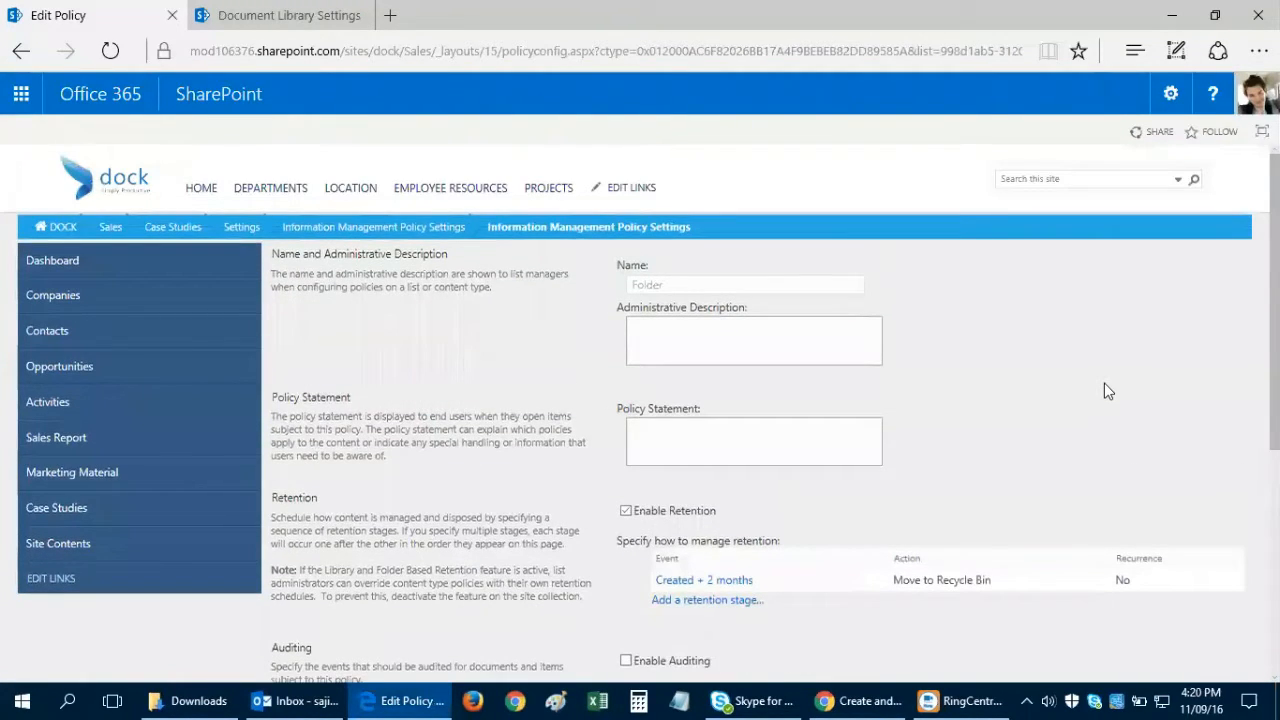
pyautogui.scroll(-2, 1104, 383)
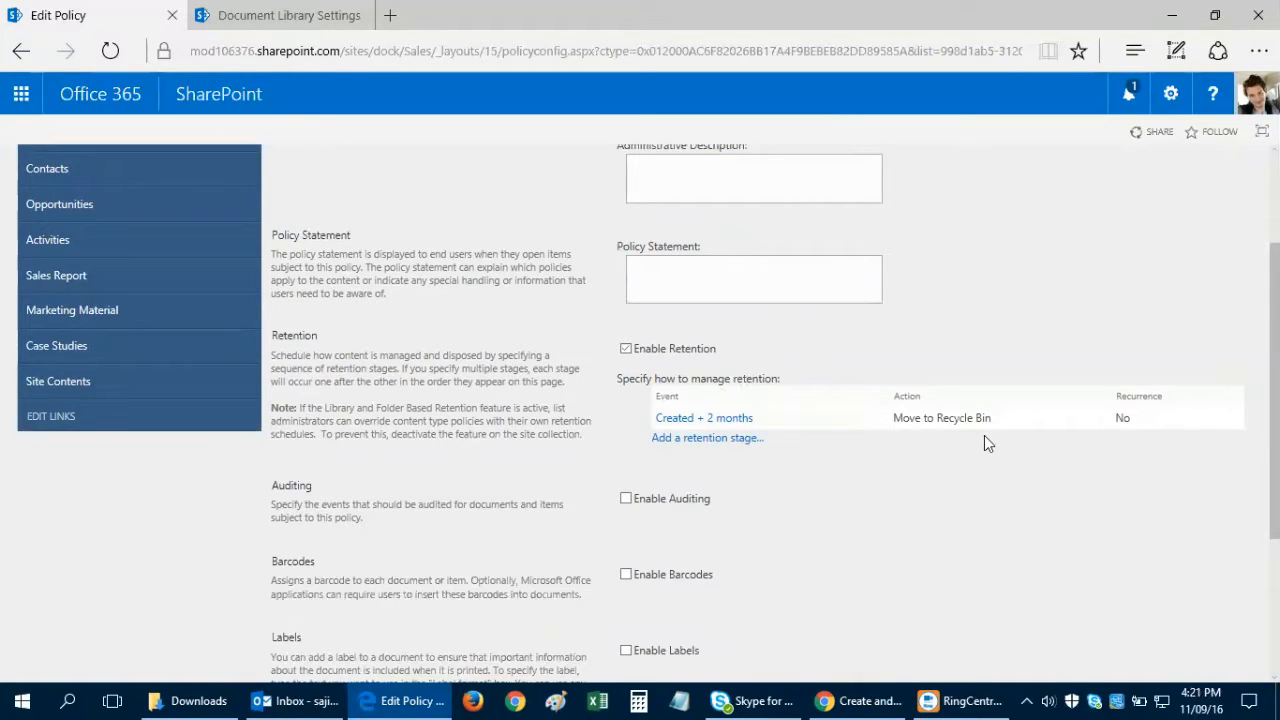
pyautogui.scroll(-3, 984, 440)
pyautogui.scroll(4, 1106, 514)
pyautogui.scroll(-4, 1106, 509)
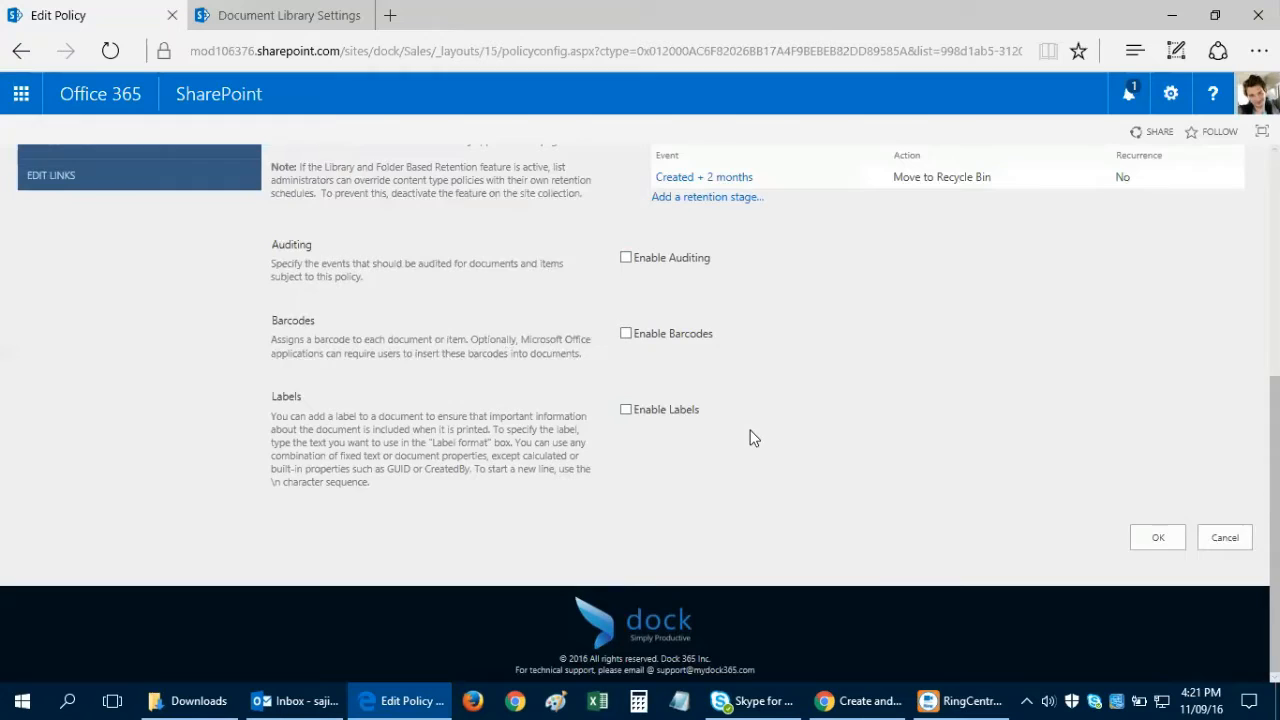
pyautogui.scroll(5, 797, 454)
pyautogui.scroll(-5, 826, 449)
pyautogui.click(1158, 539)
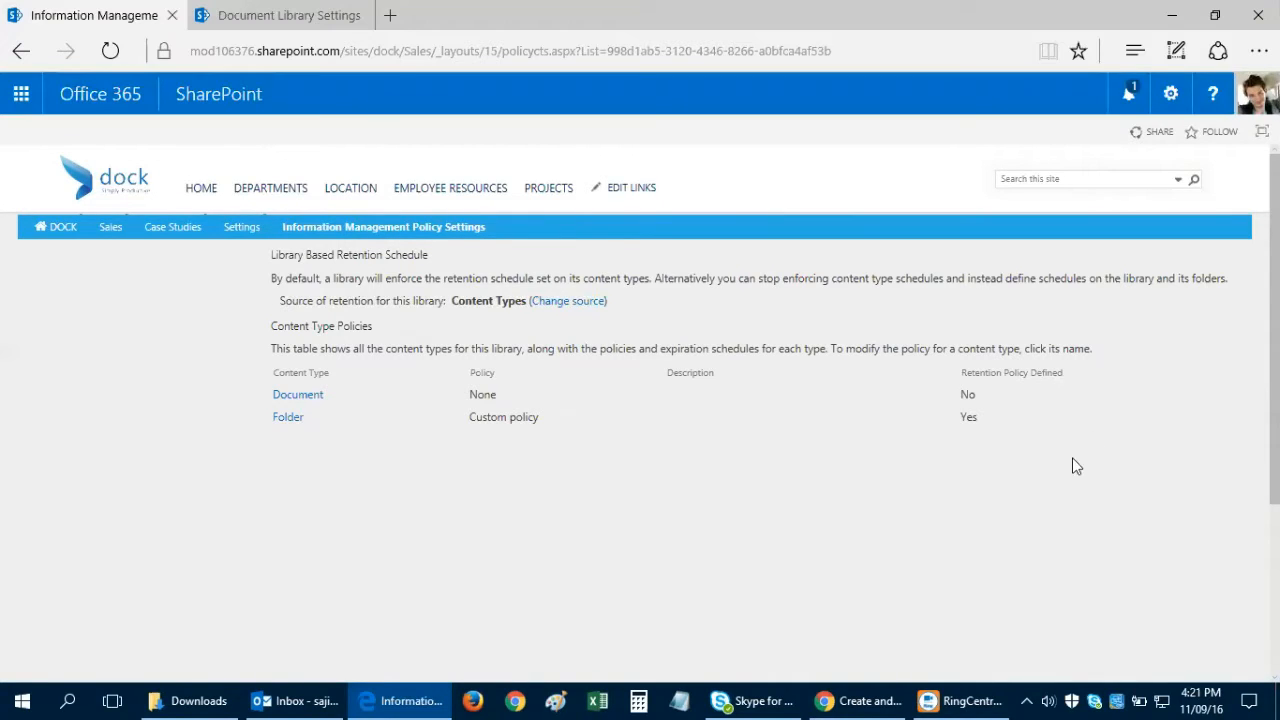
# - Check the Folder entry among the content type policies and reopen the Sales department's Case Studies library
pyautogui.moveTo(1006, 429); pyautogui.dragTo(271, 419)
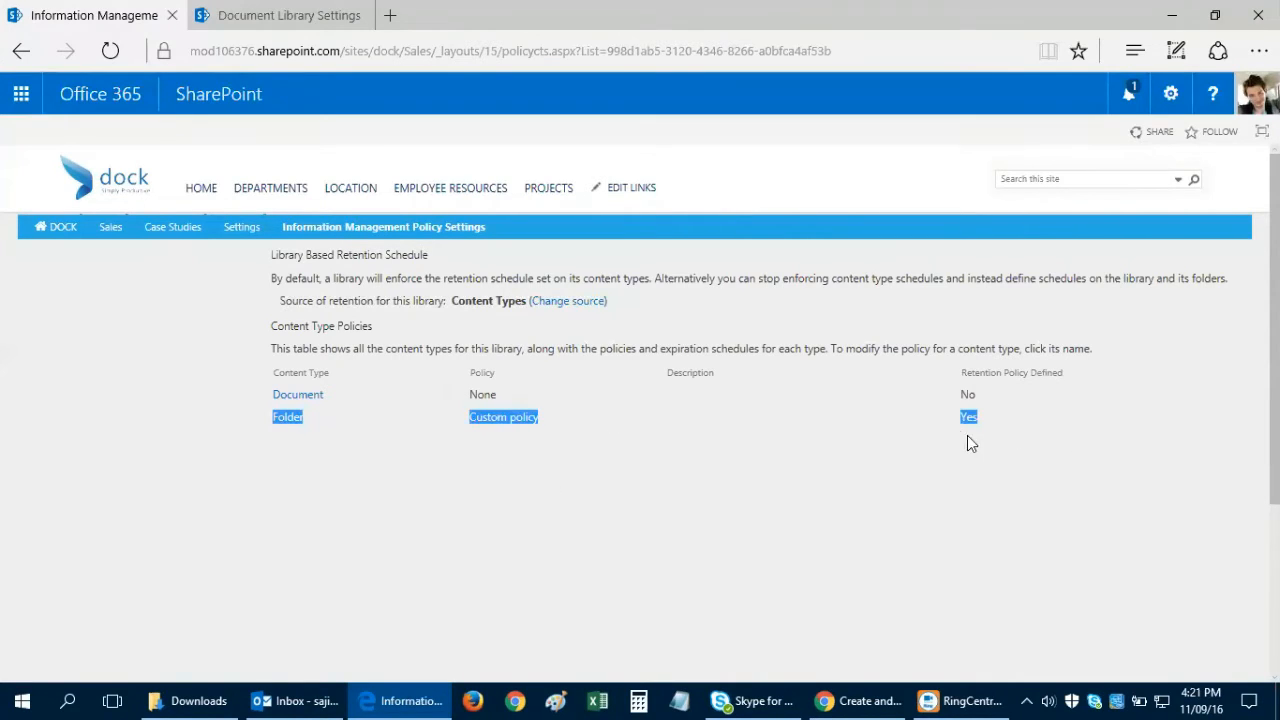
pyautogui.click(997, 427)
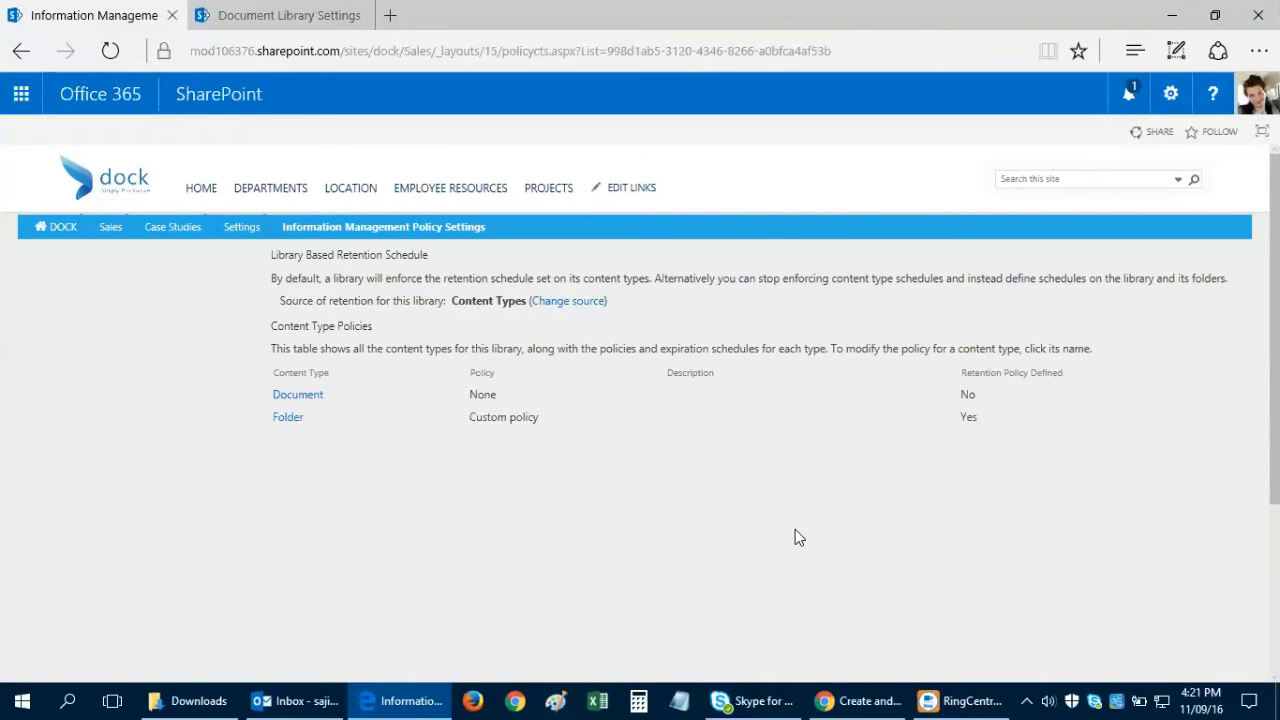
pyautogui.moveTo(270, 188)
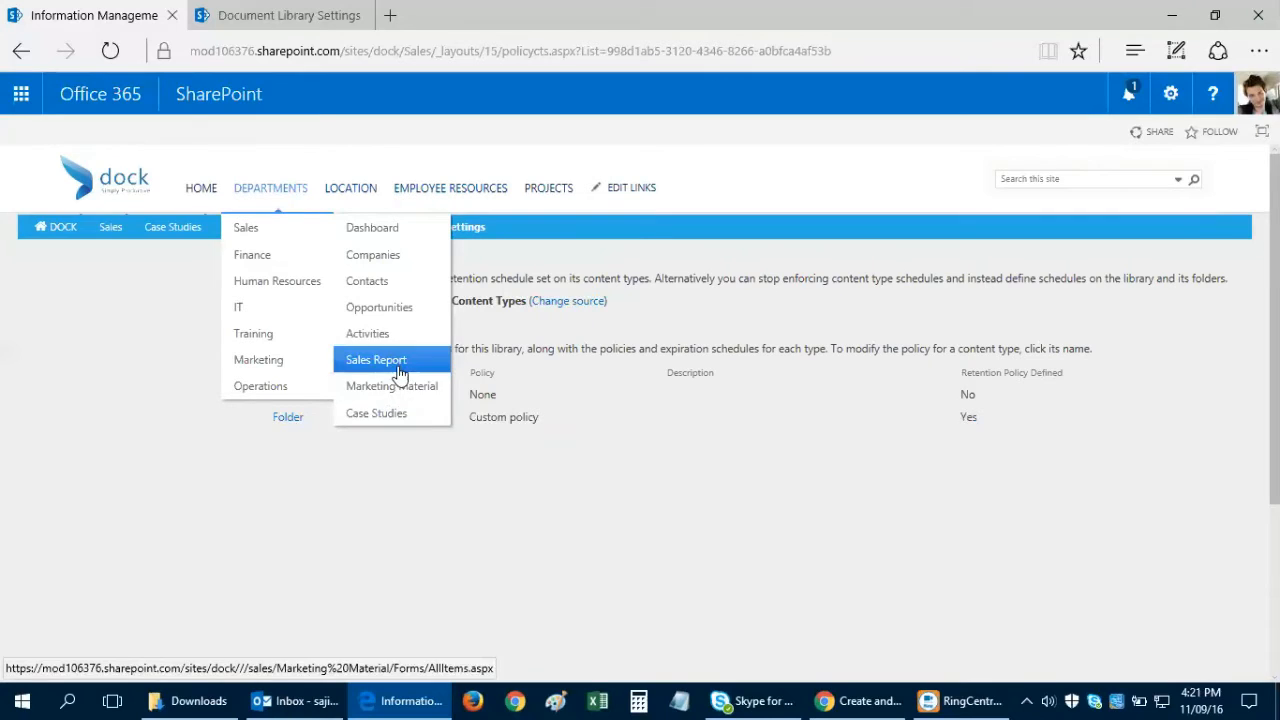
pyautogui.click(400, 413)
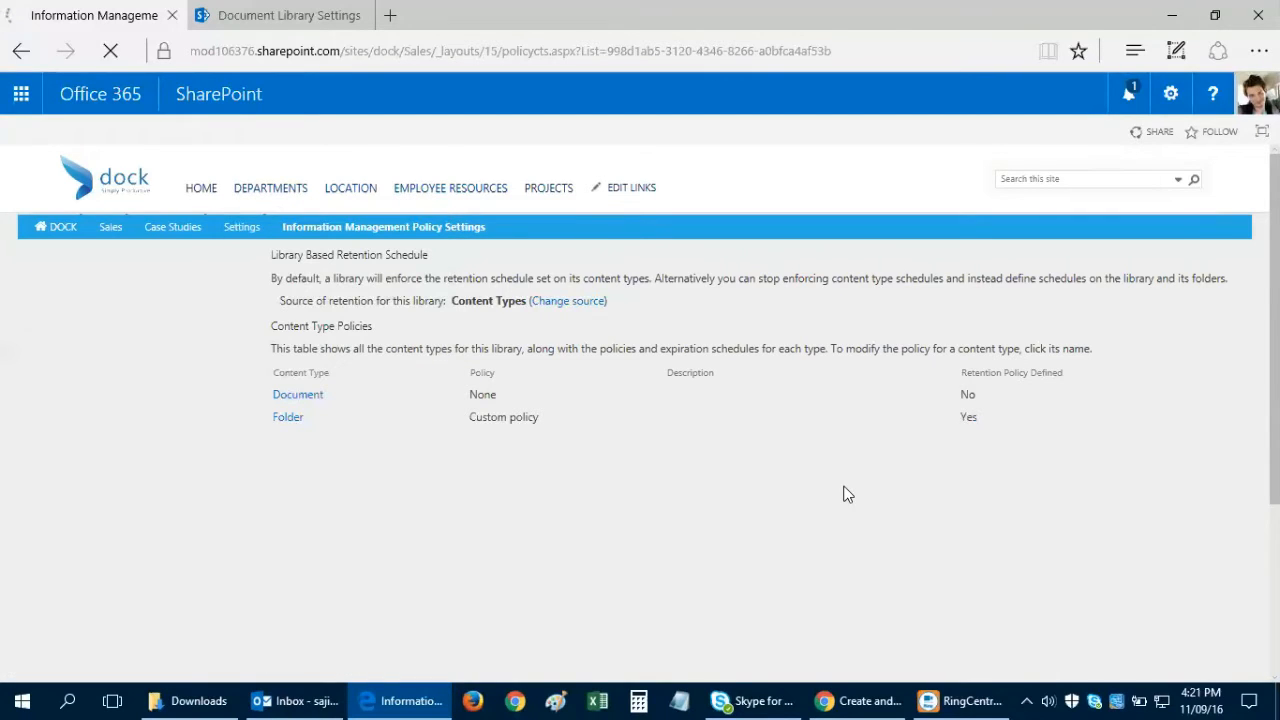